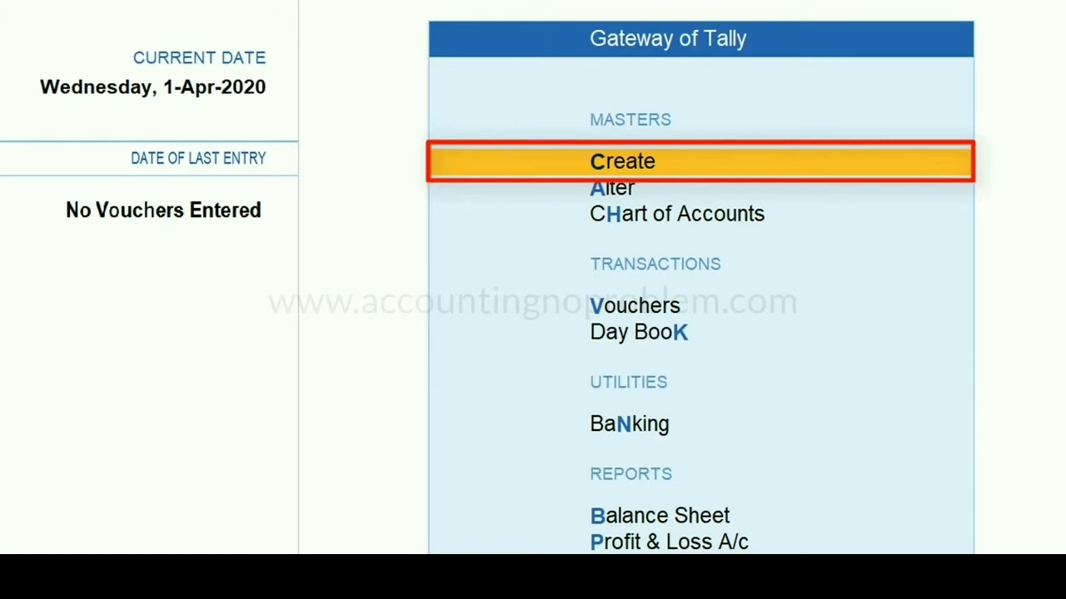
key(Down)
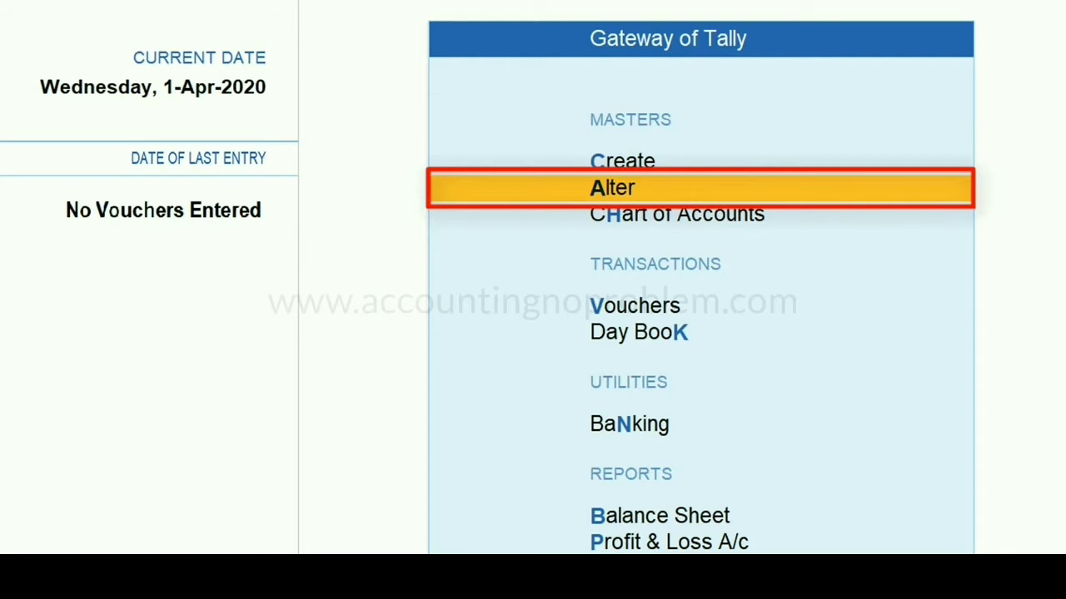
key(Down)
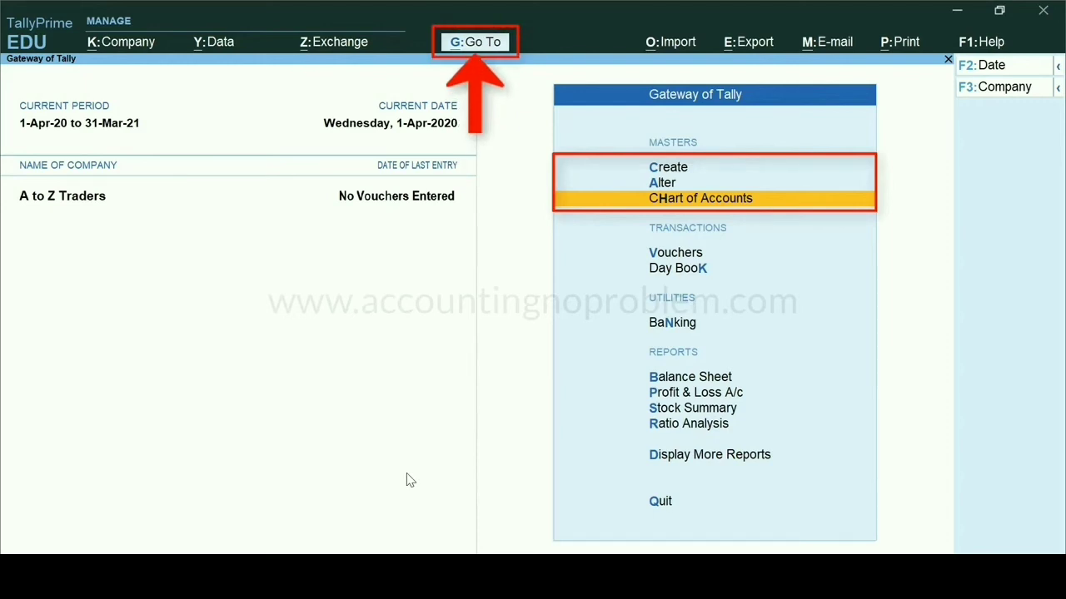
click(472, 47)
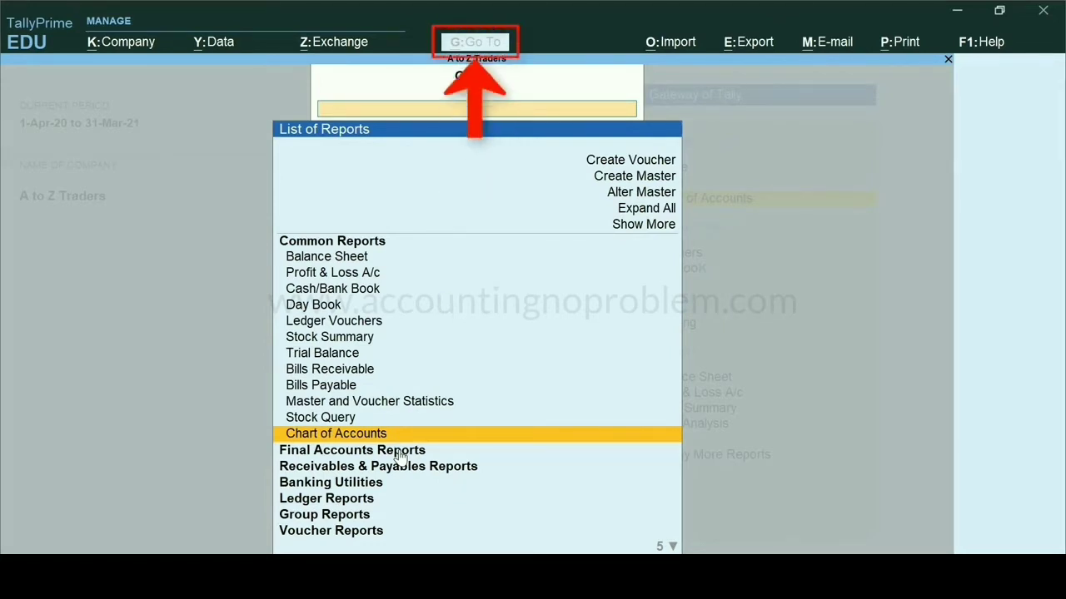
key(Escape)
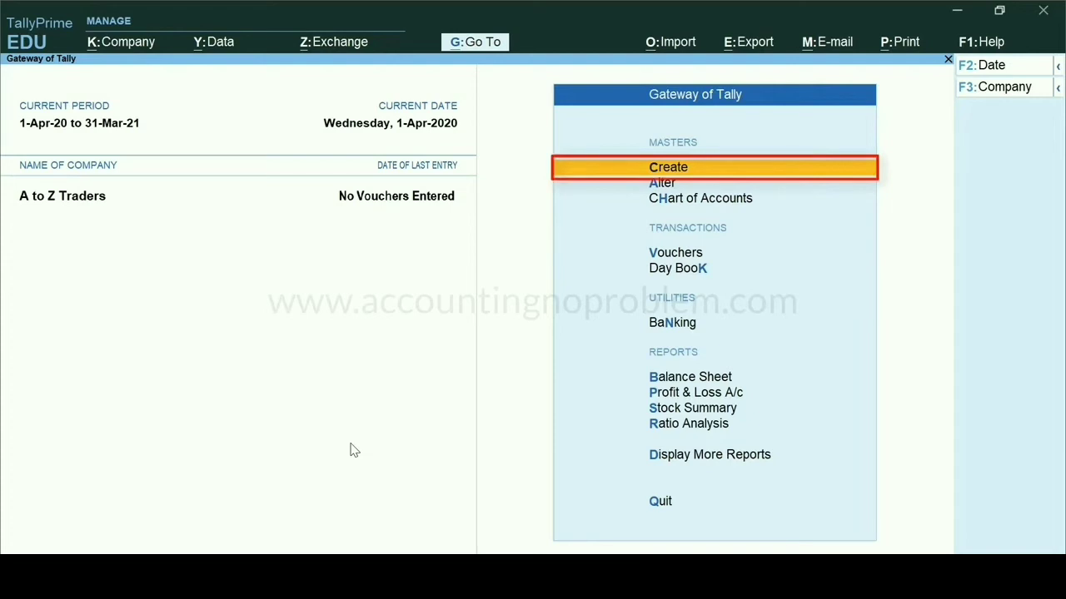
Start a new ledger master and name it Proprietor's Capital A/c, leaving the alias blank
key(Return)
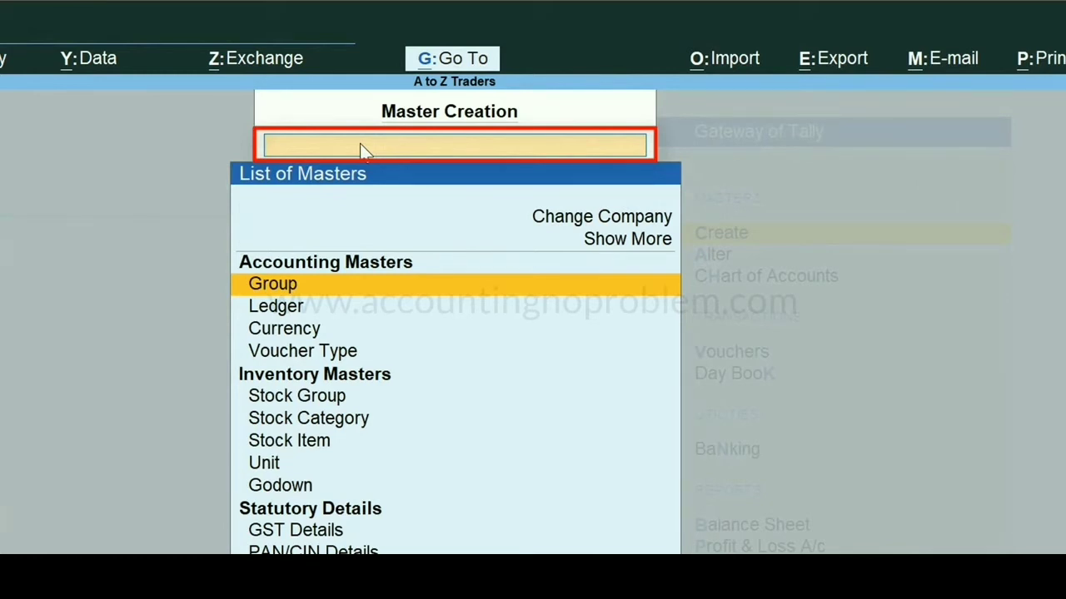
text(L)
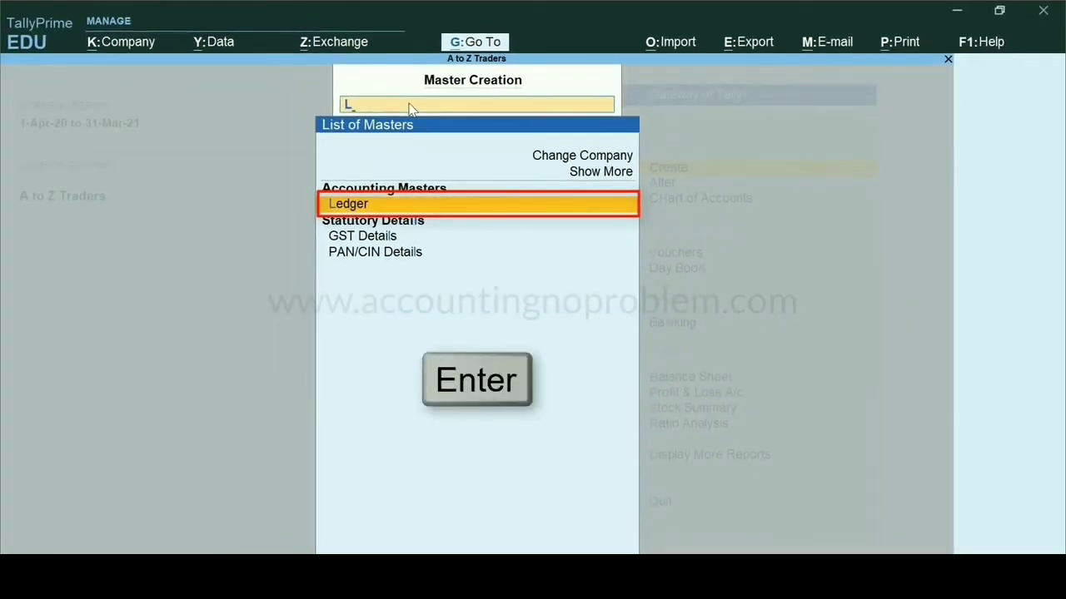
key(Return)
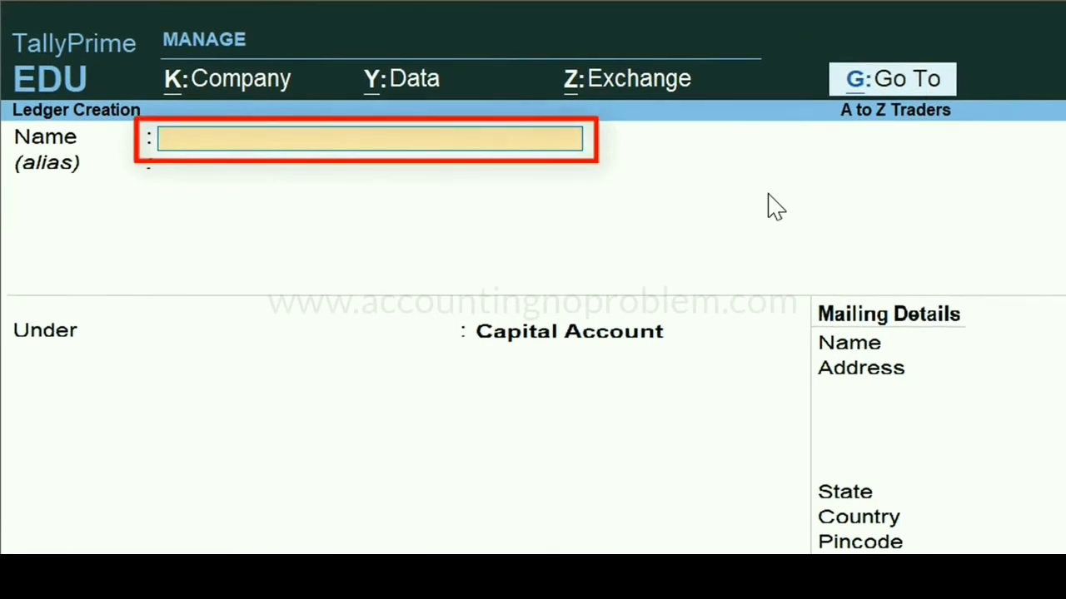
text(Proprietor's Capital A/c)
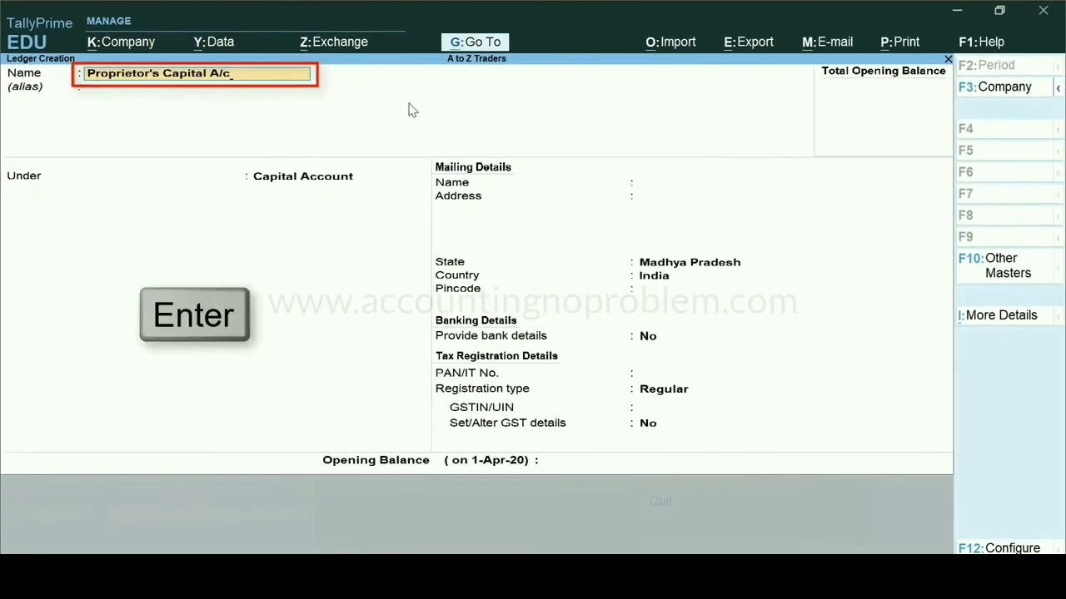
key(Return)
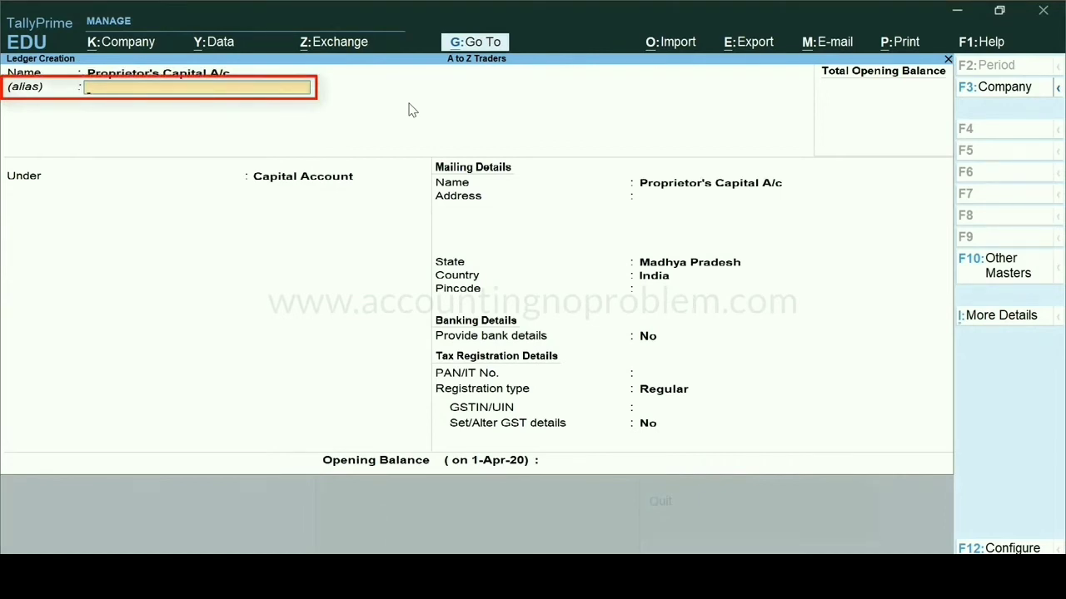
key(Return)
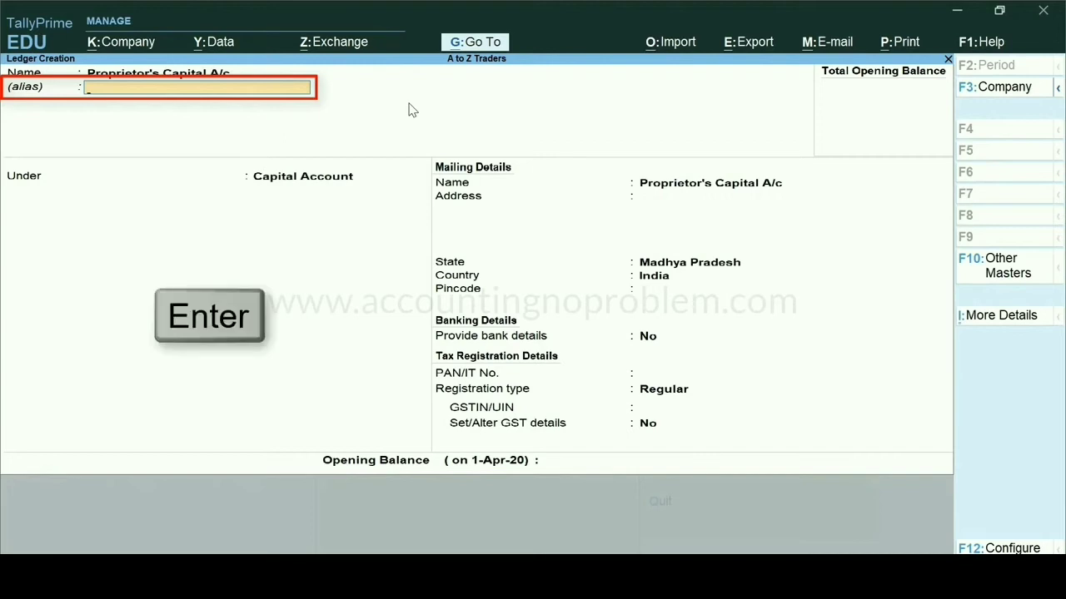
key(Return)
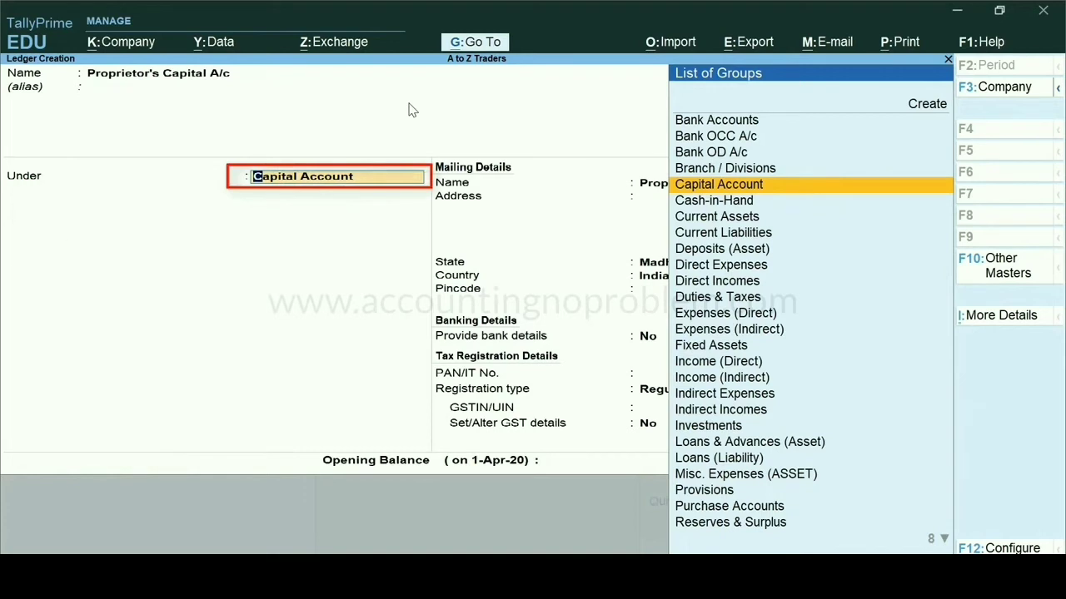
Place the ledger under the Capital Account group, keep the default mailing and tax details, and save it
key(Return)
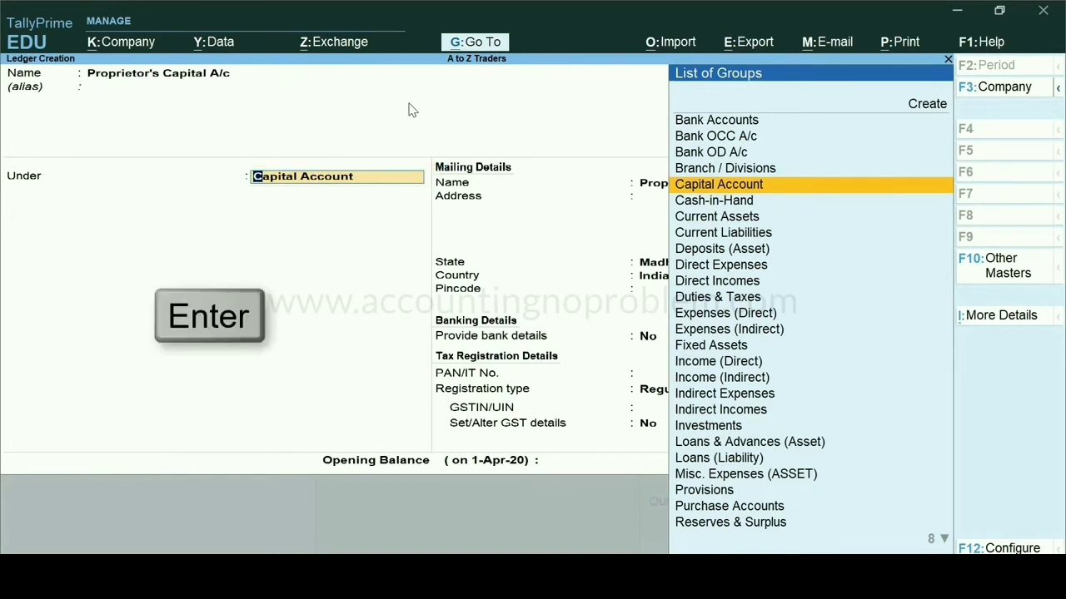
key(Return)
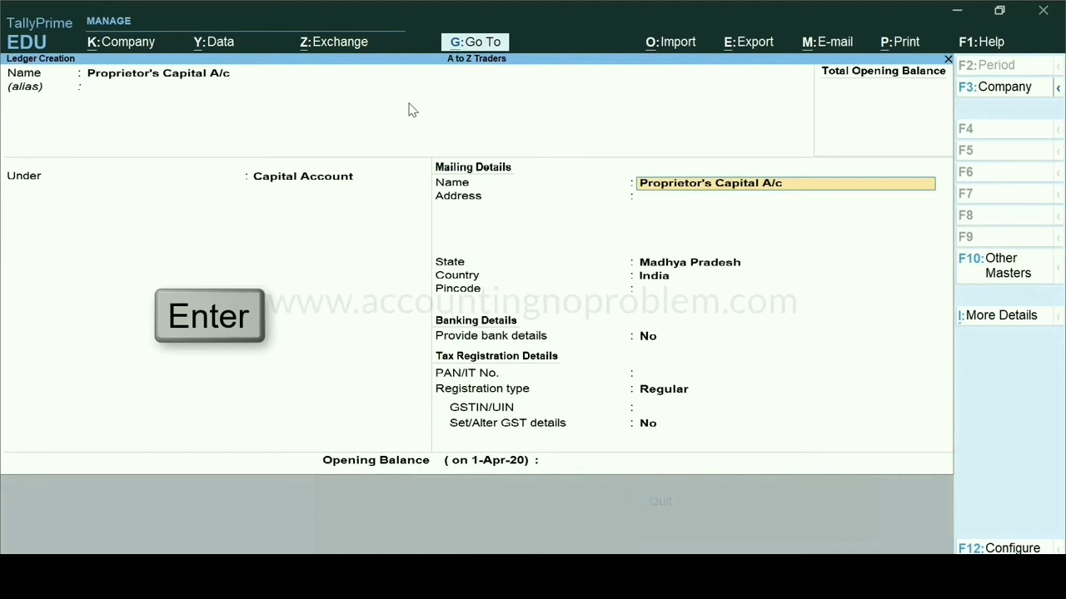
key(Return)
key(Return)
key(Return)
key(Return)
key(Return)
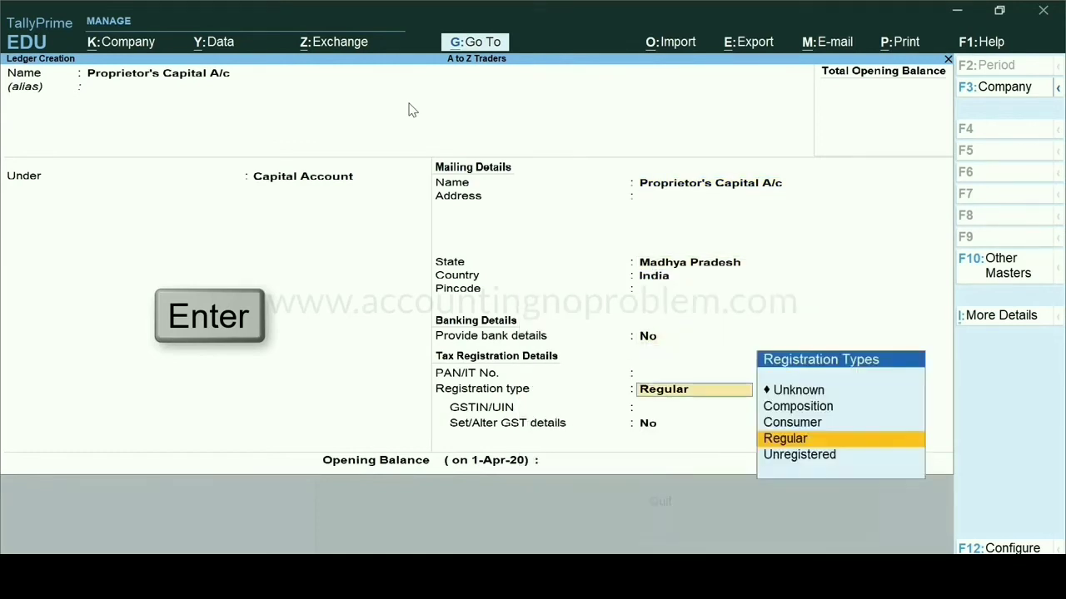
key(Return)
key(Return)
key(Return)
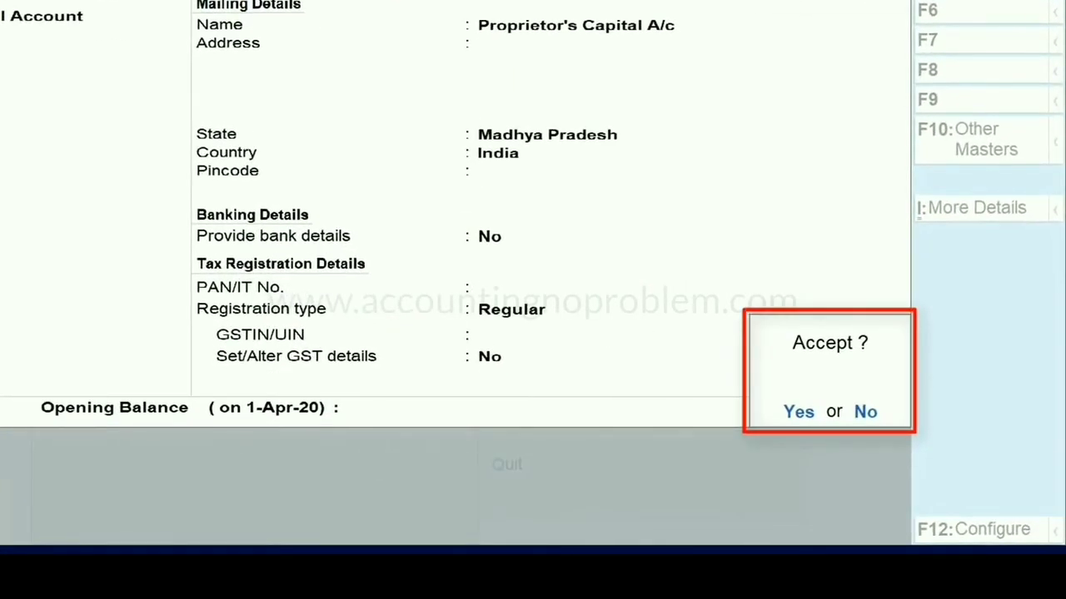
key(Return)
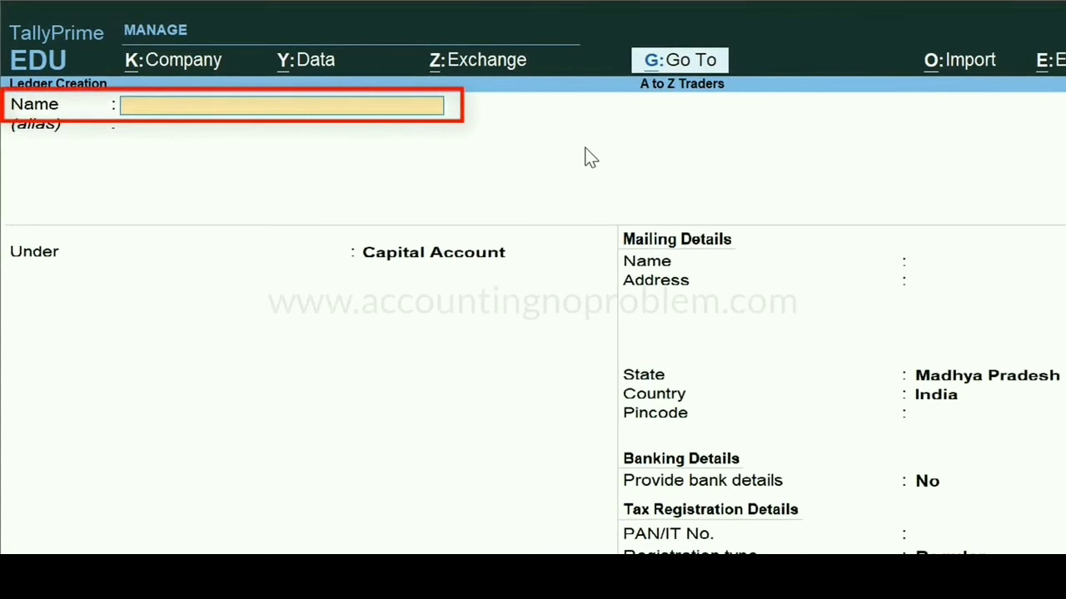
Name the next ledger Ashok Traders, without an alias, and place it under the Sundry Creditors group
text(Ashok Traders)
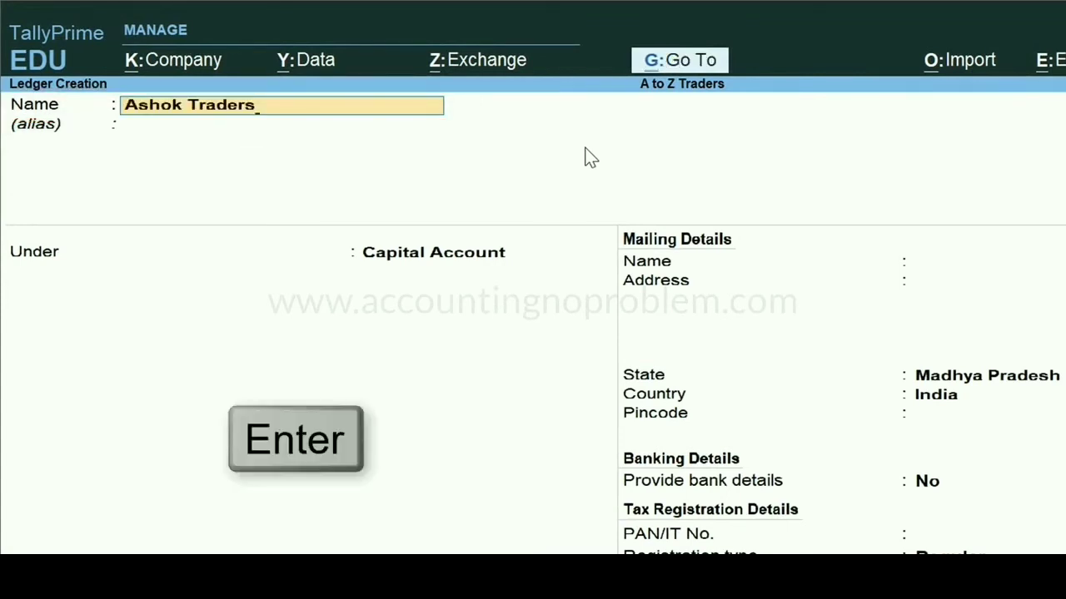
key(Return)
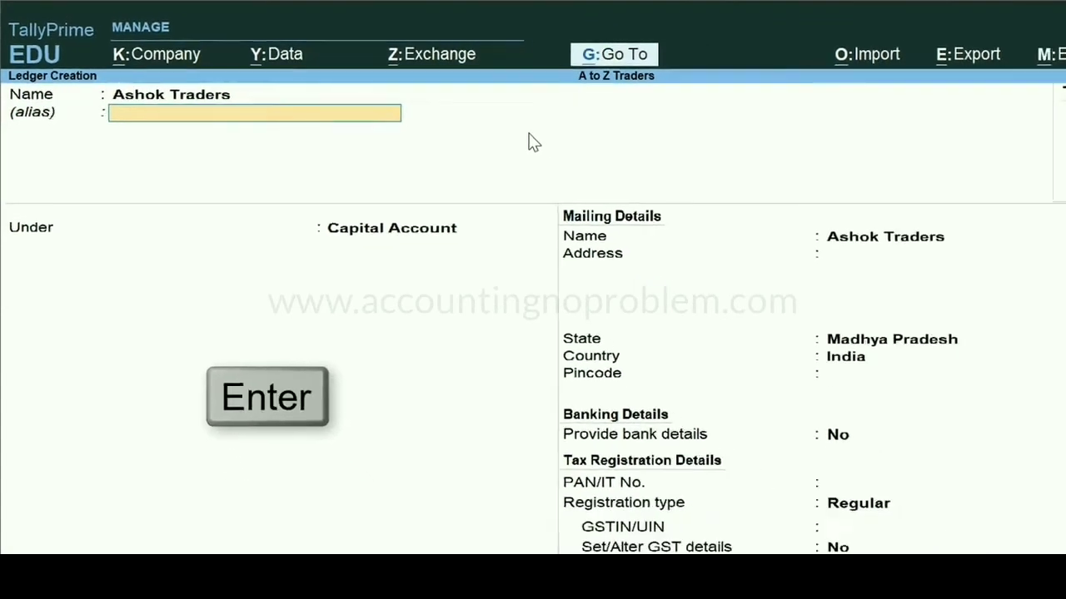
key(Return)
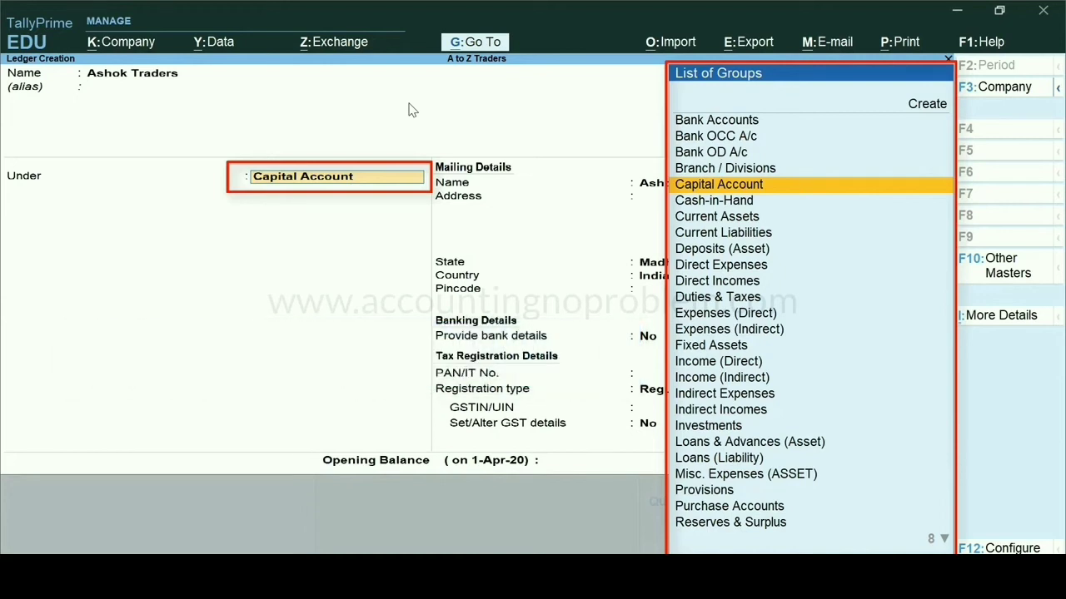
text(S)
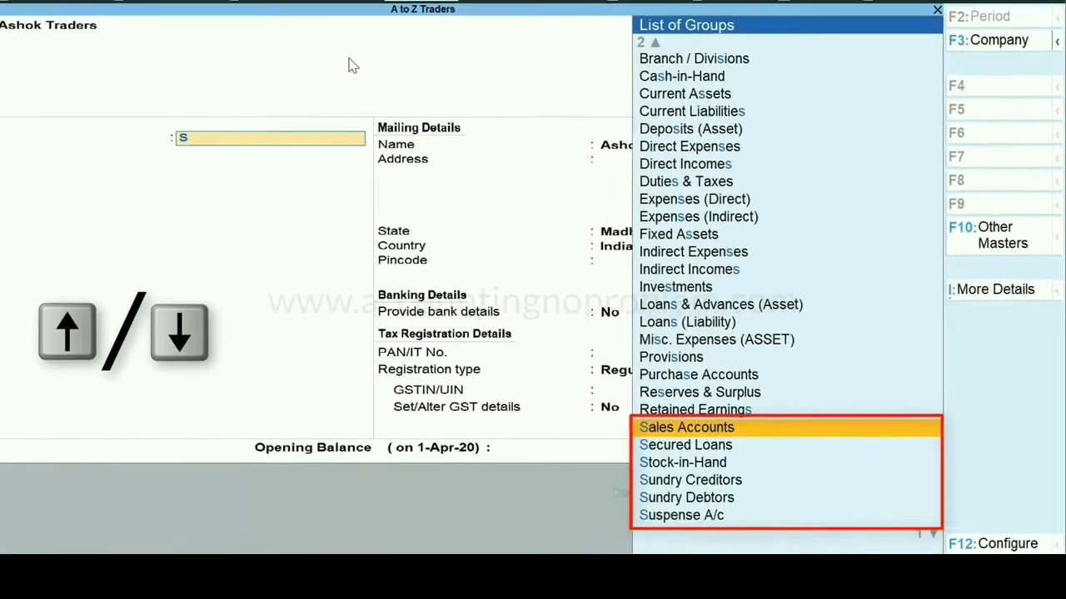
key(Down)
key(Down)
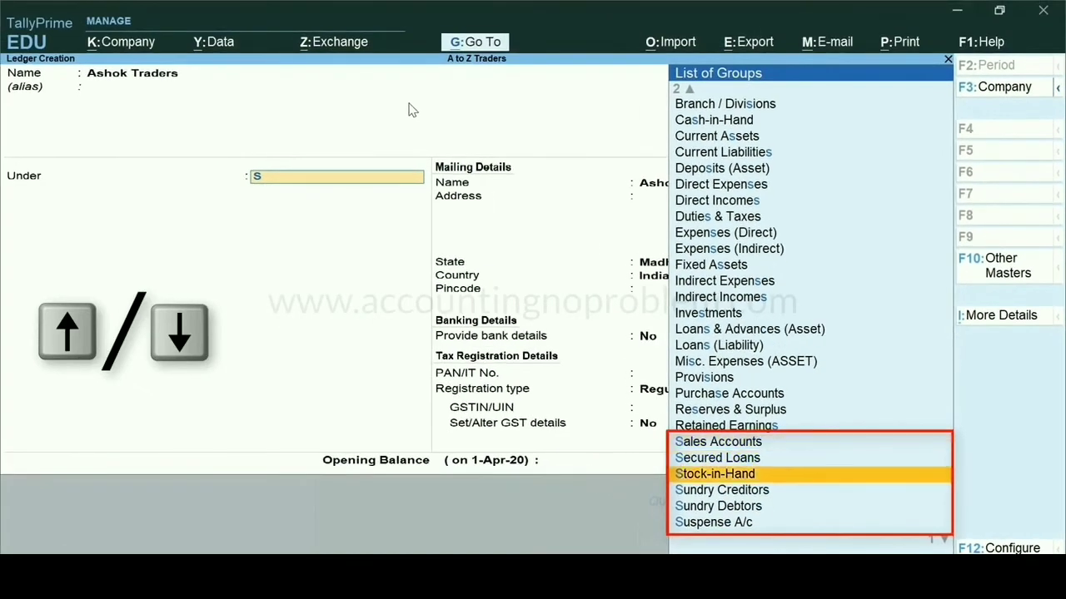
key(Down)
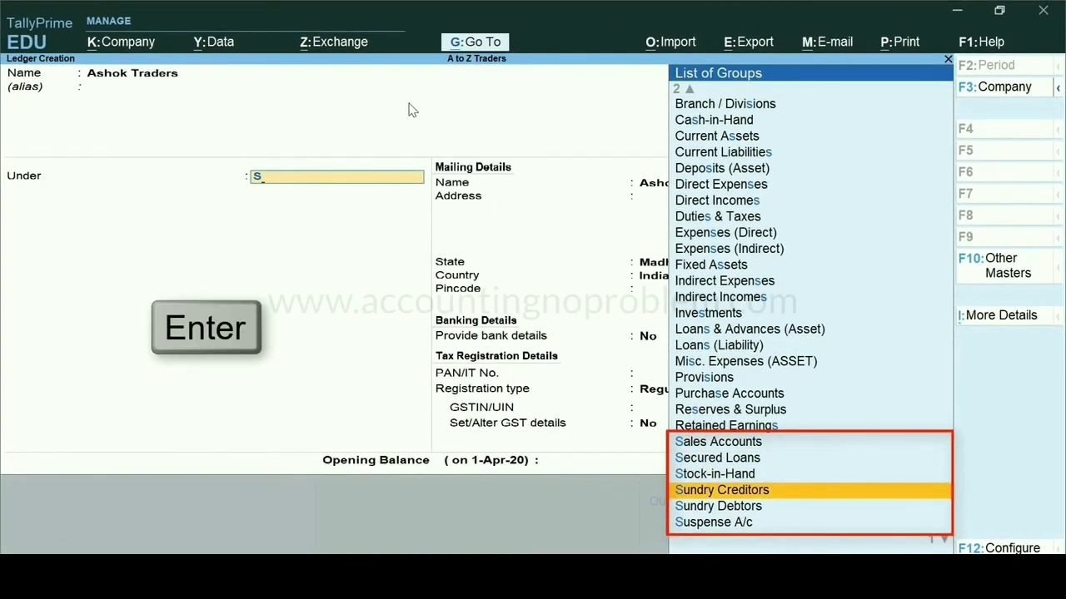
key(Return)
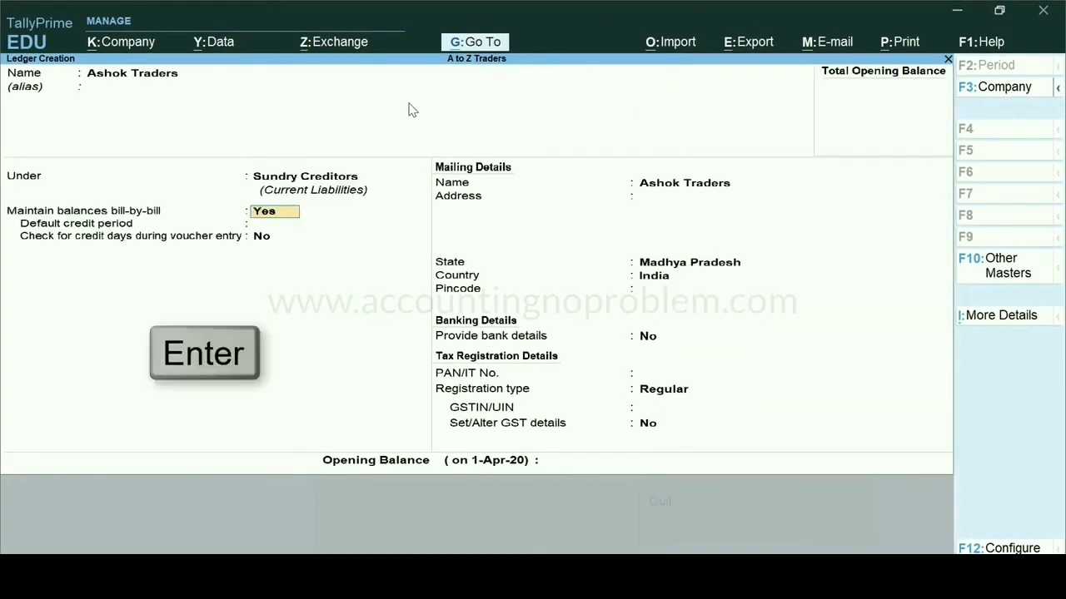
Keep the default bill-by-bill and credit settings and enter the mailing address for Ashok Traders
key(Return)
key(Return)
key(Return)
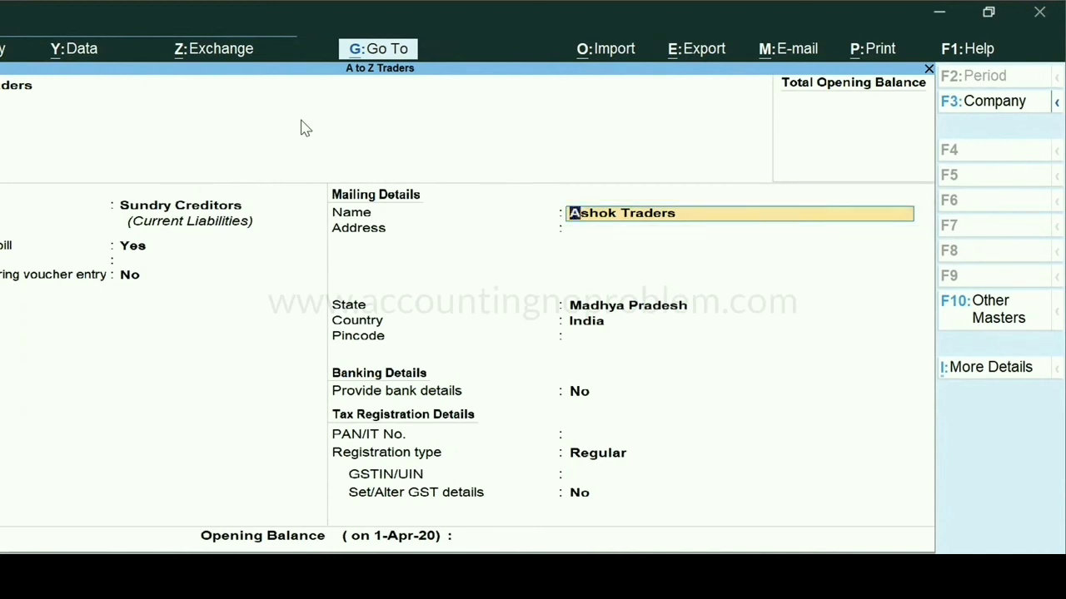
key(Return)
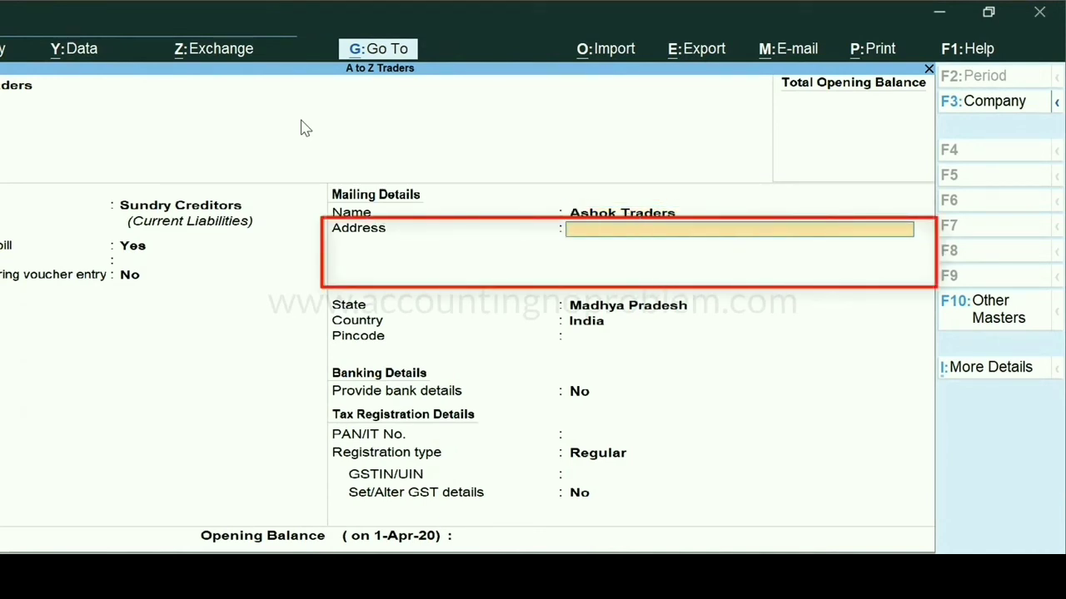
key(Return)
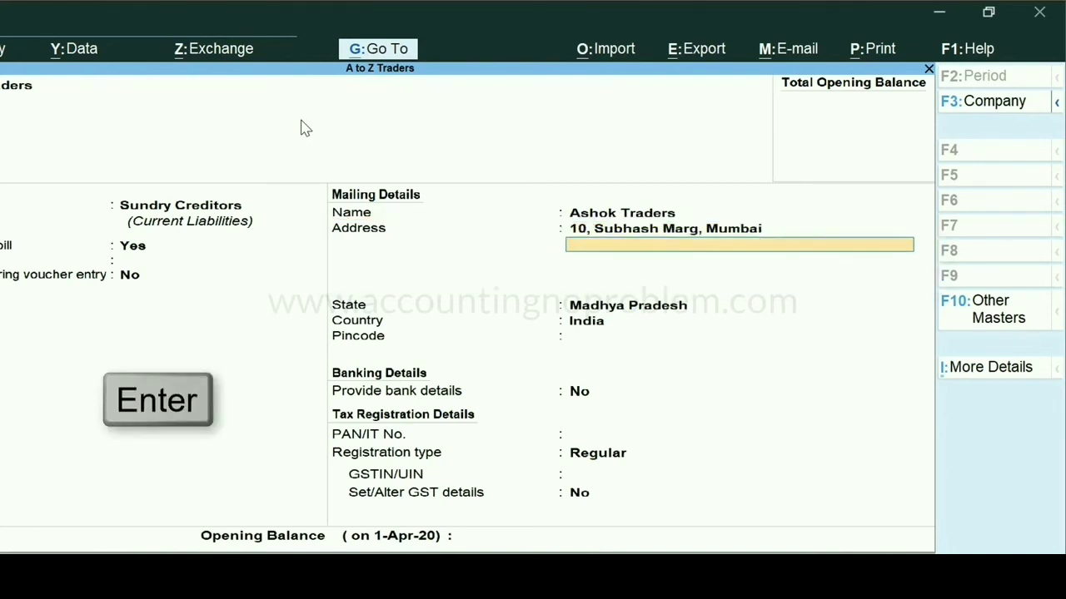
key(Return)
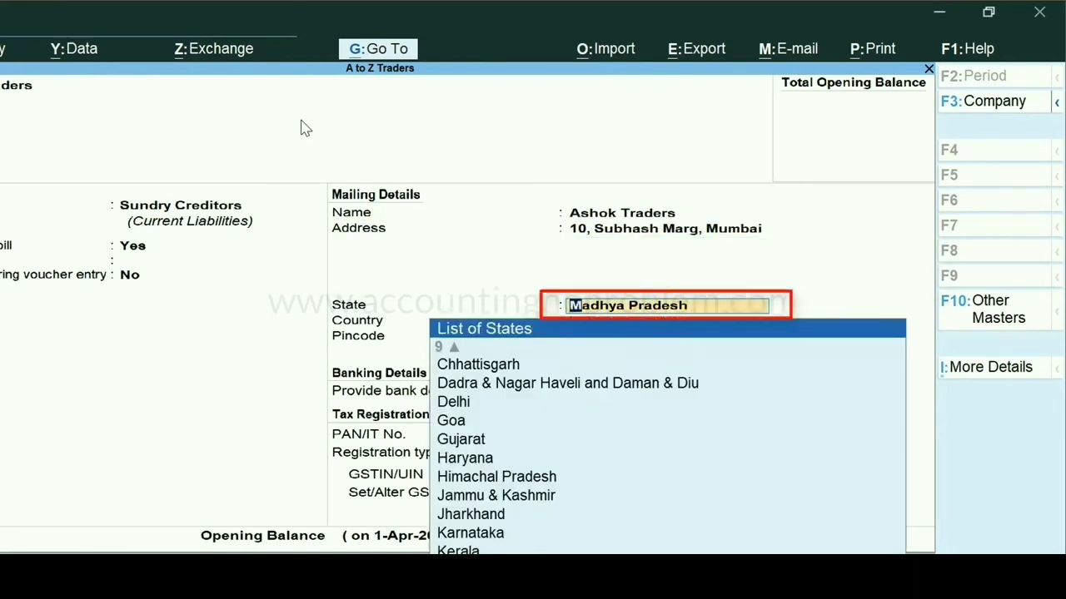
Set the state to Maharashtra, enter the pincode, and save the Ashok Traders ledger
text(Ma)
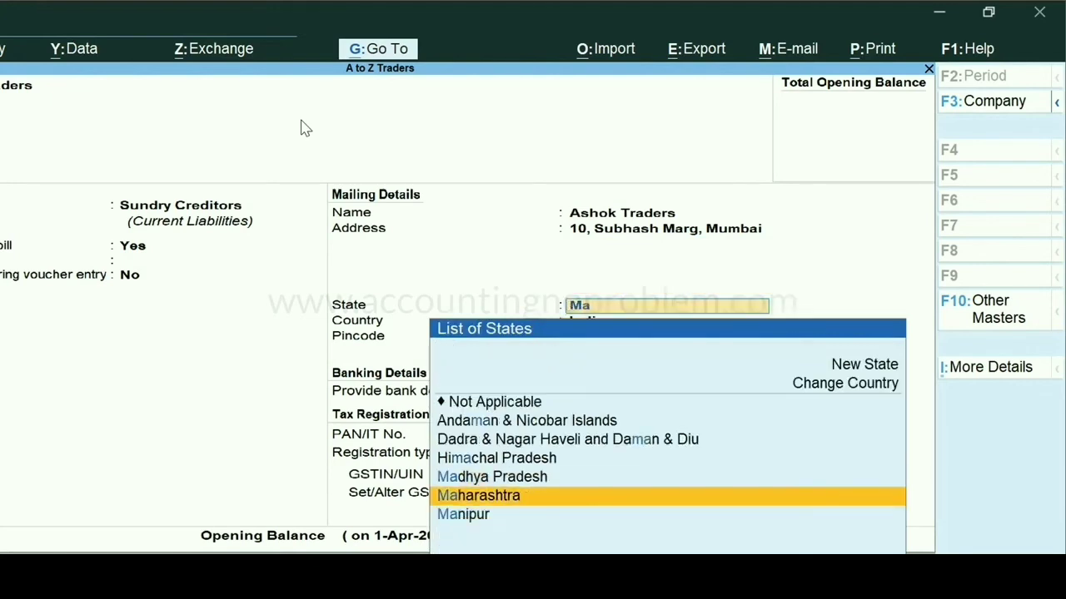
key(Return)
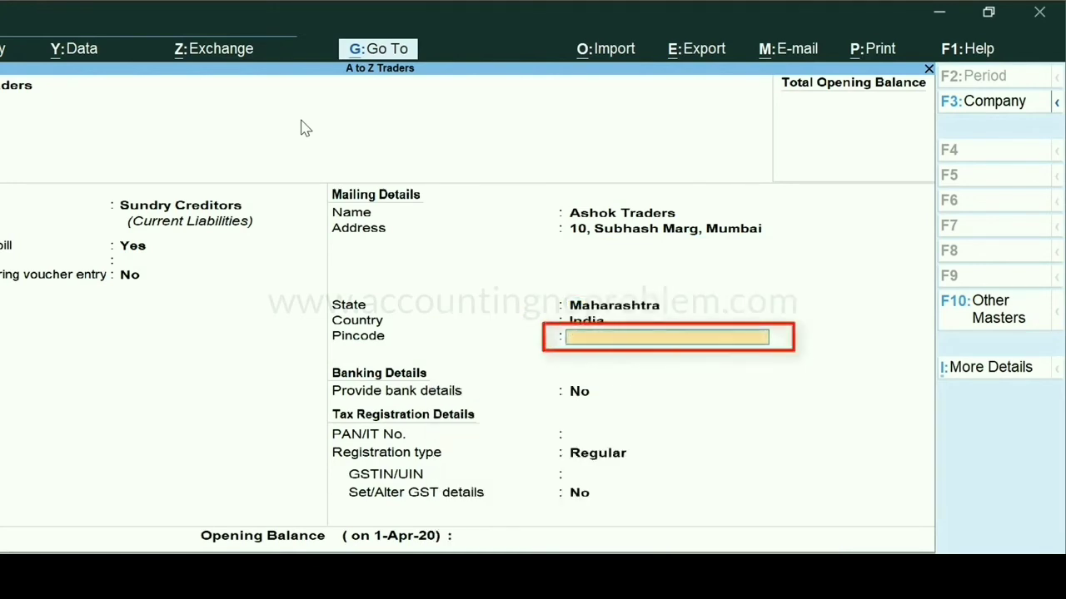
text(400051)
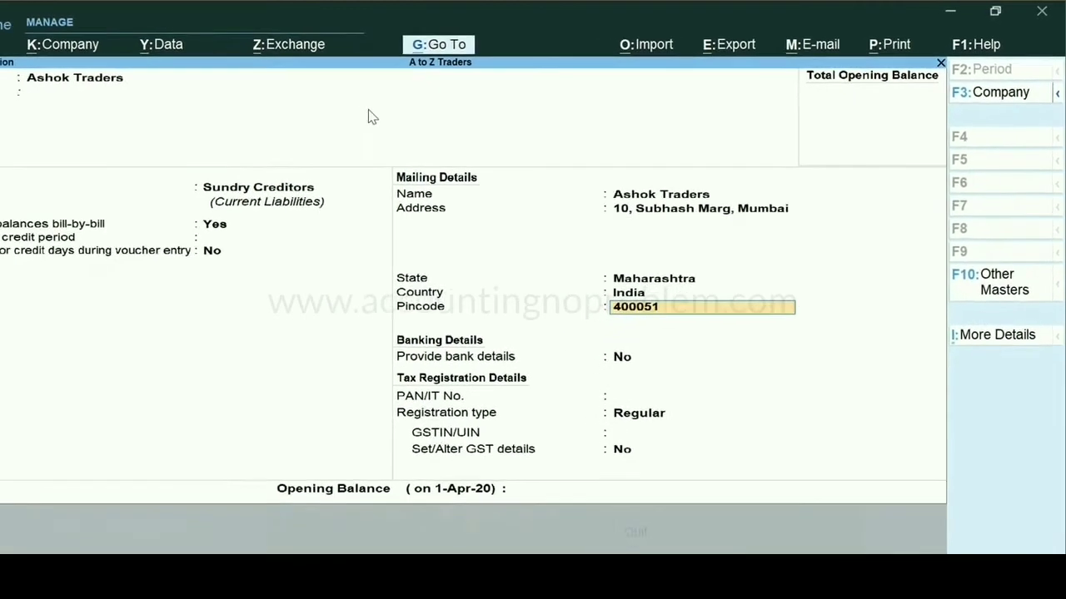
key(ctrl+a)
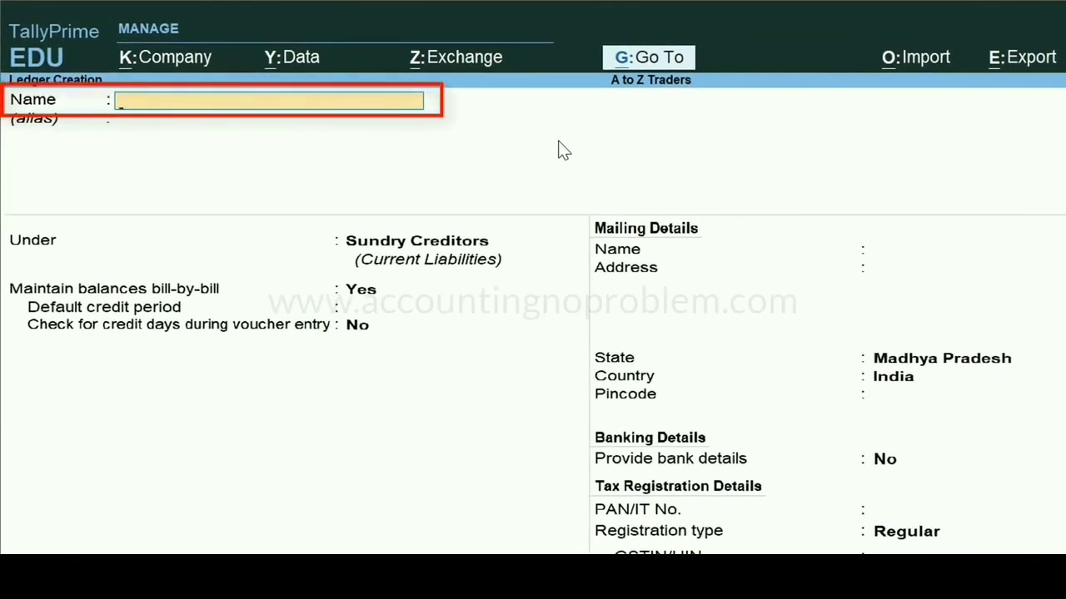
Name the next ledger State Bank of India, without an alias, and place it under the Bank Accounts group
text(State Bank of India)
key(Return)
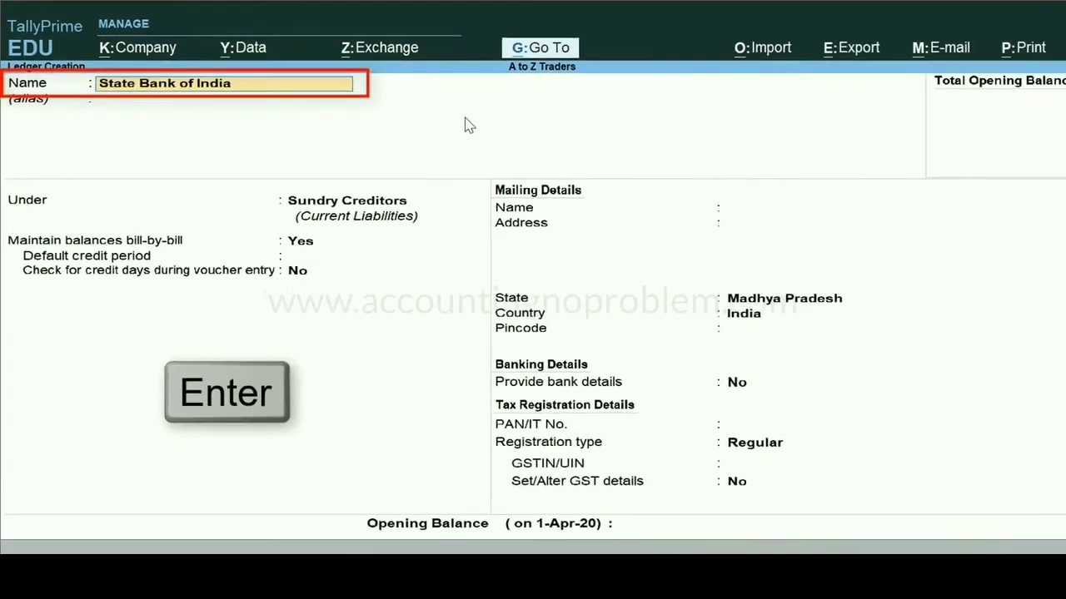
key(Return)
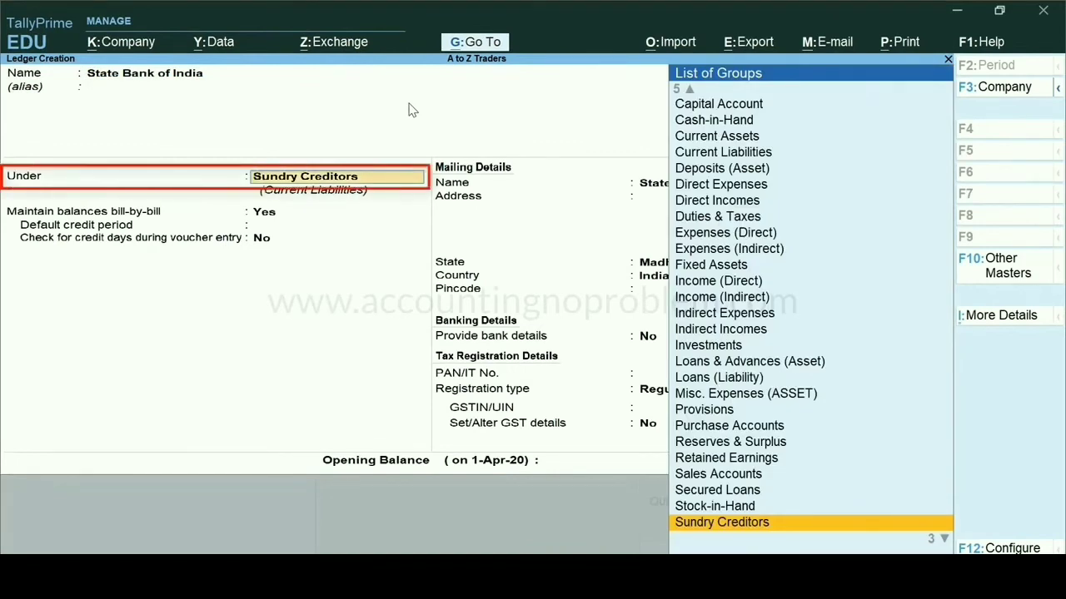
text(Ba)
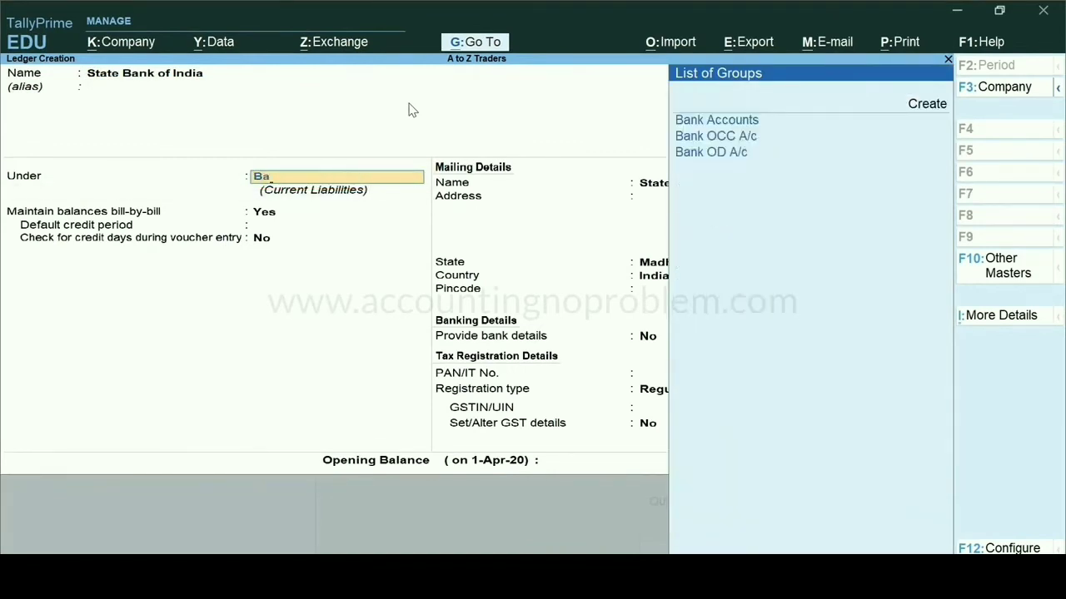
key(Return)
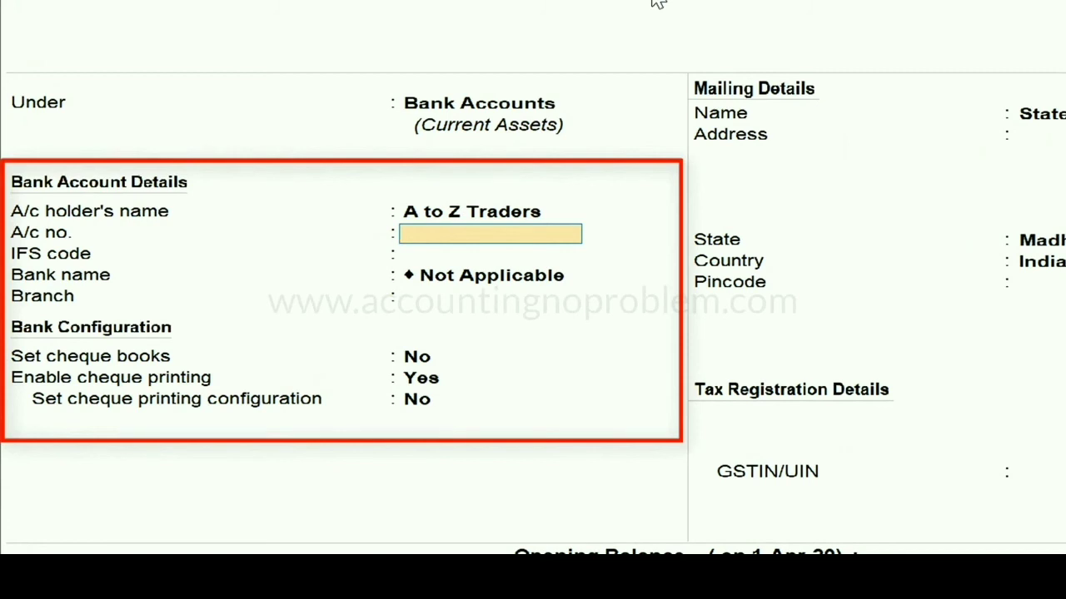
Enter the bank account number, IFS code SBIN0030485 and branch Sneh Nagar, and keep the default cheque book and cheque printing settings
text(XXXXXXXXXXXX860)
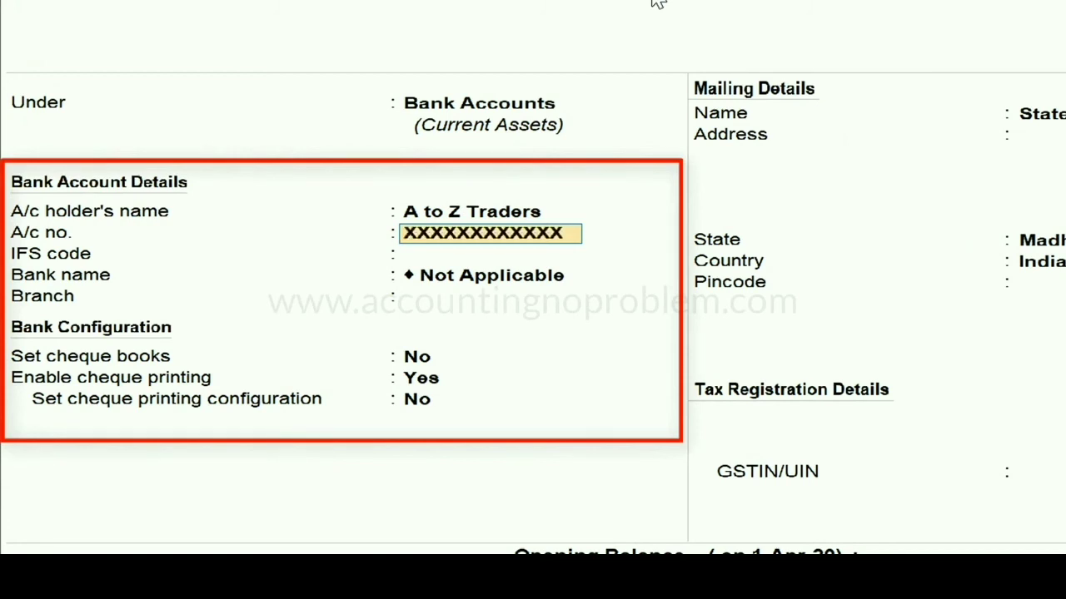
key(Return)
text(SBIN0030485)
key(Return)
text(Sneh Nagar)
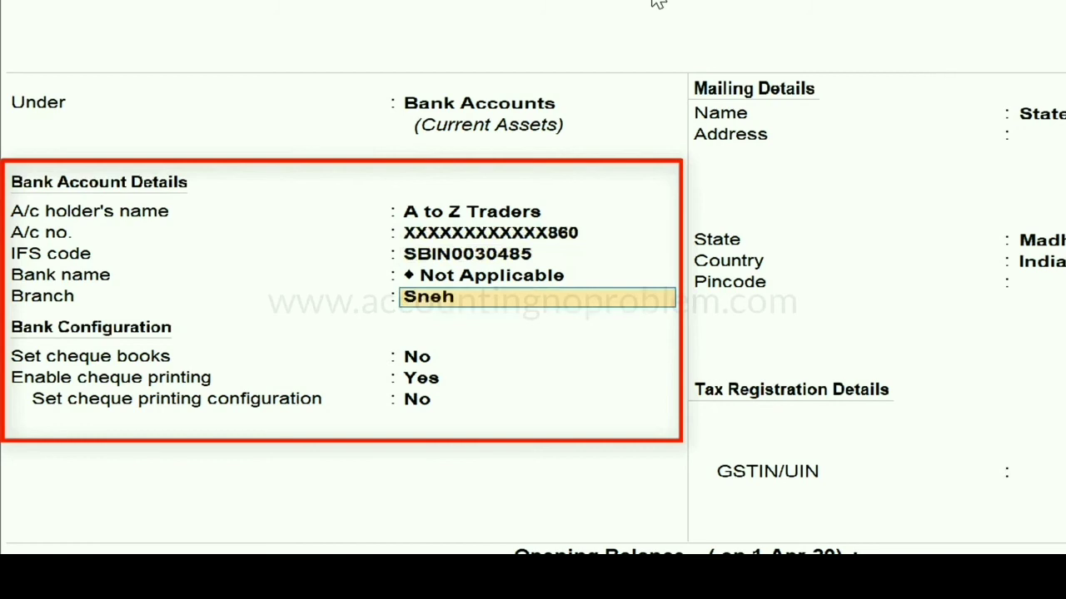
key(Return)
key(Return)
key(Return)
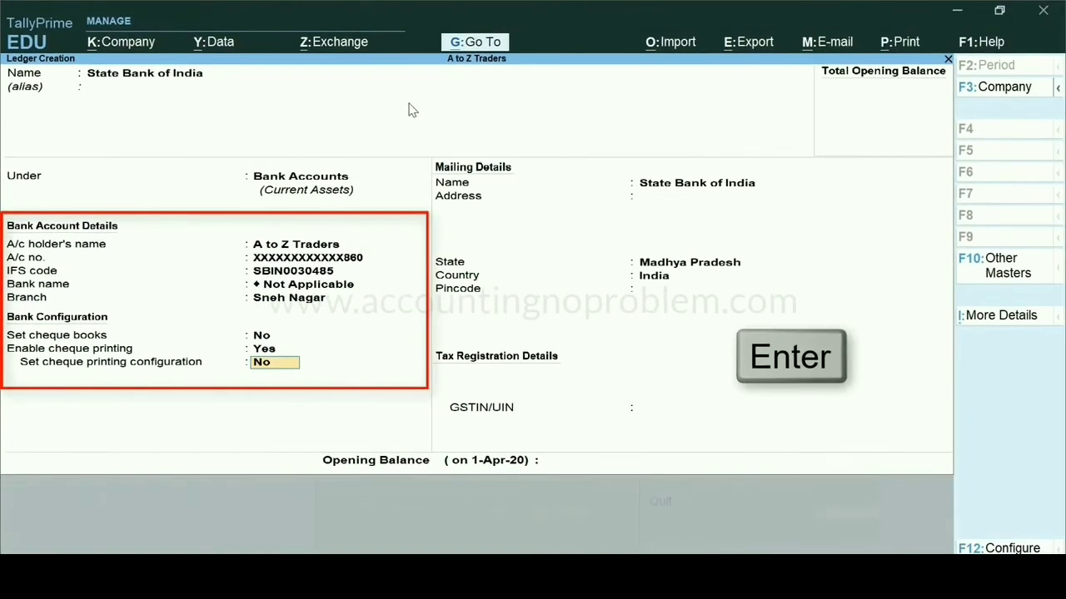
key(Return)
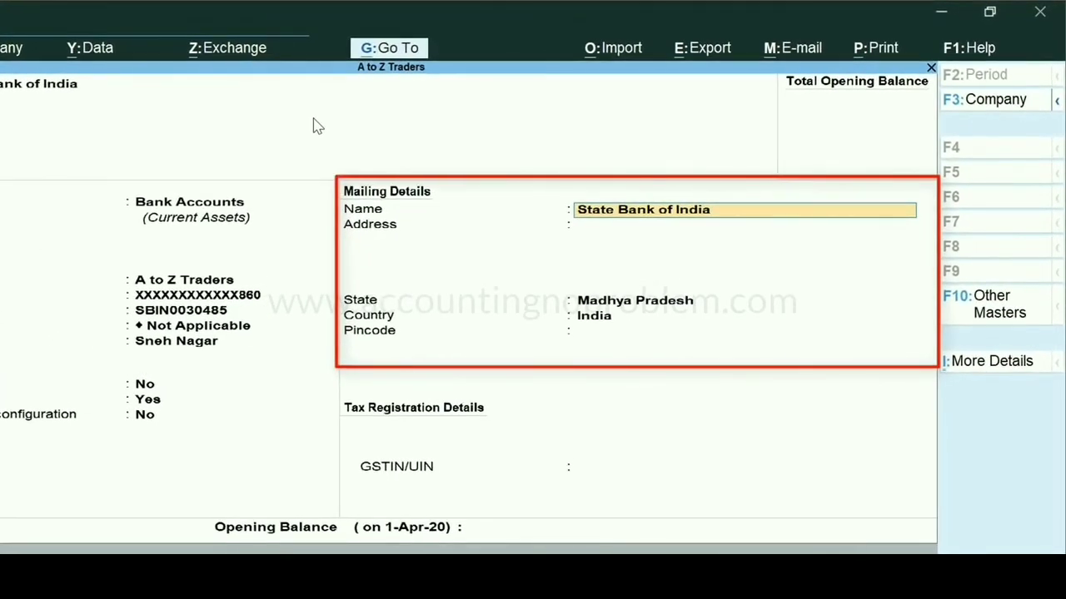
Keep the mailing name, enter the bank's mailing address and pincode, and keep Madhya Pradesh, India as the state and country
key(Return)
text(11D, Sneh Nagar,)
key(Return)
text(Ind)
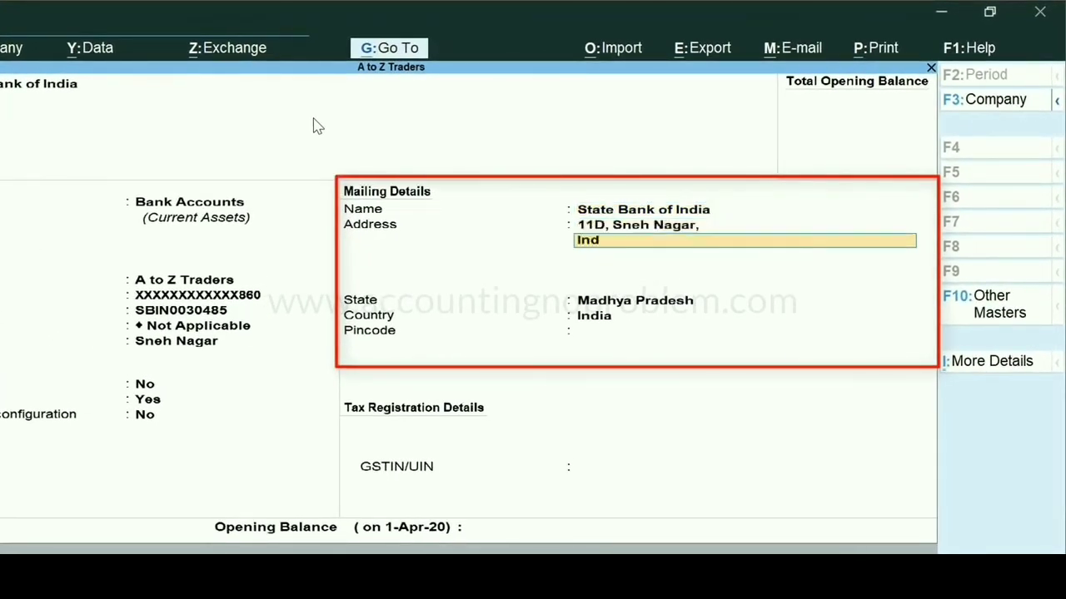
text(ore)
key(Return)
key(Return)
key(Return)
text(452001)
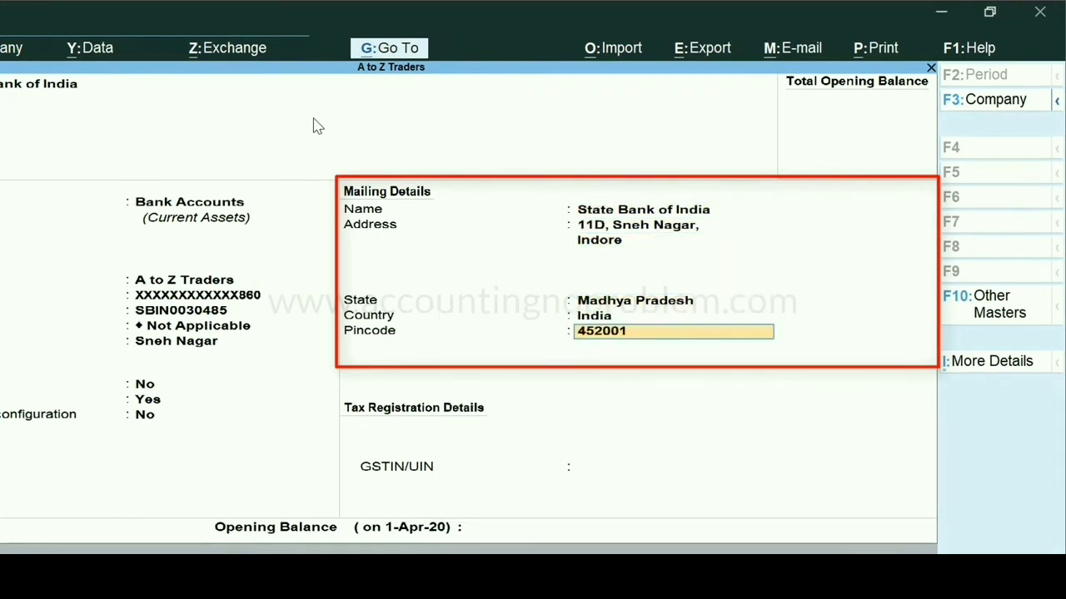
Leave the GSTIN/UIN blank, set the opening balance to 5,000 Dr, and save the State Bank of India ledger
key(Return)
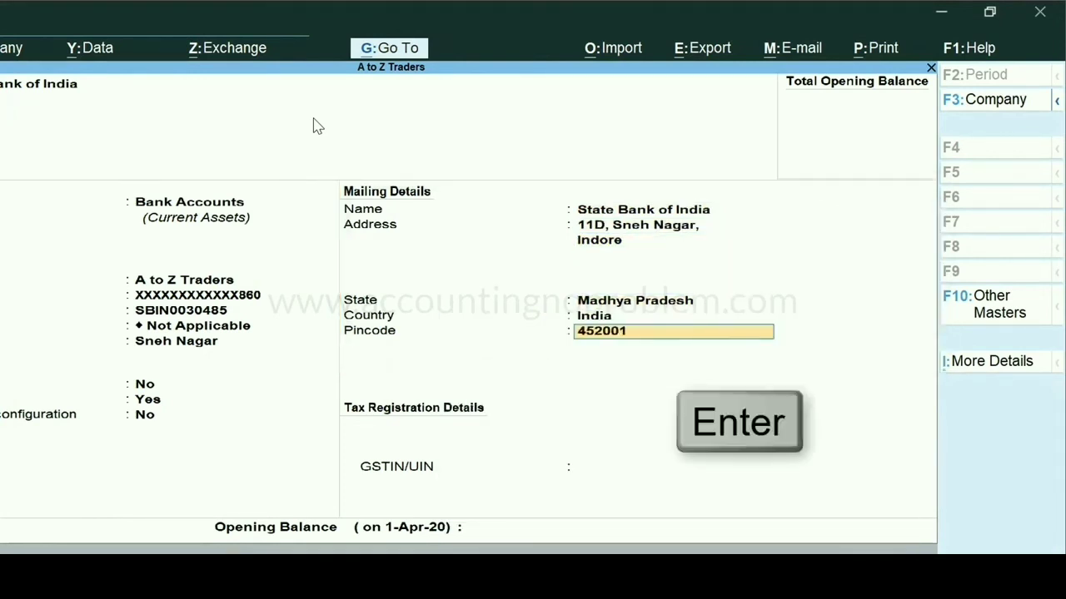
key(Return)
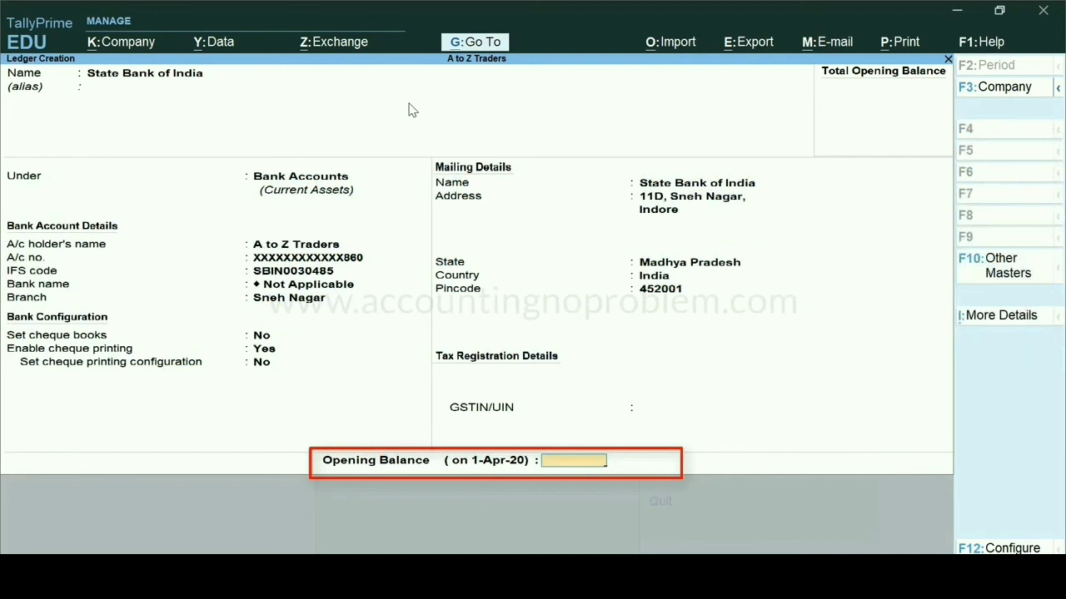
text(5000)
key(Return)
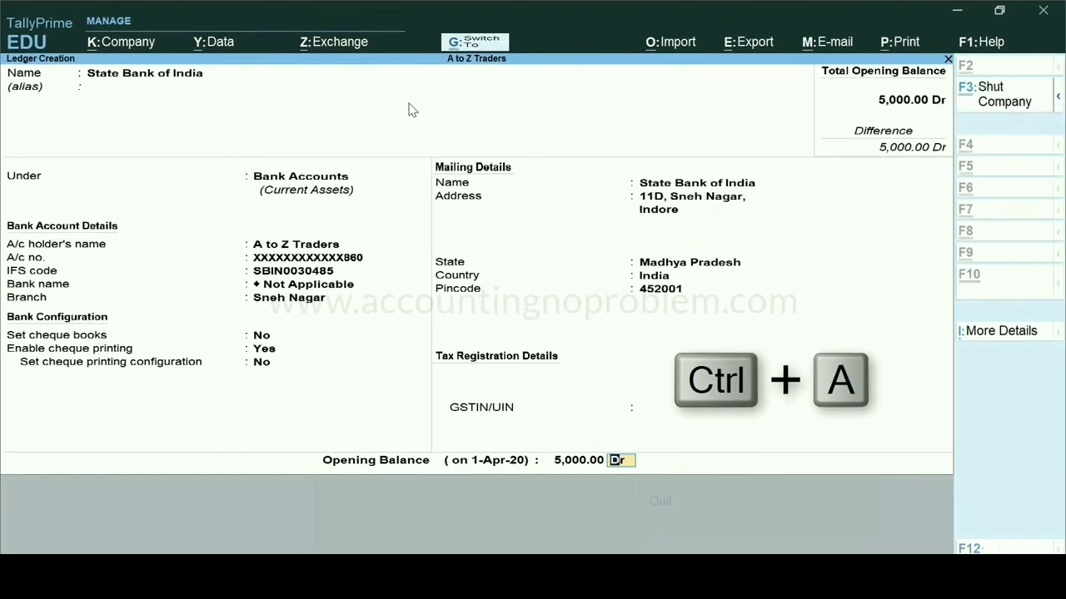
key(ctrl)
key(ctrl+a)
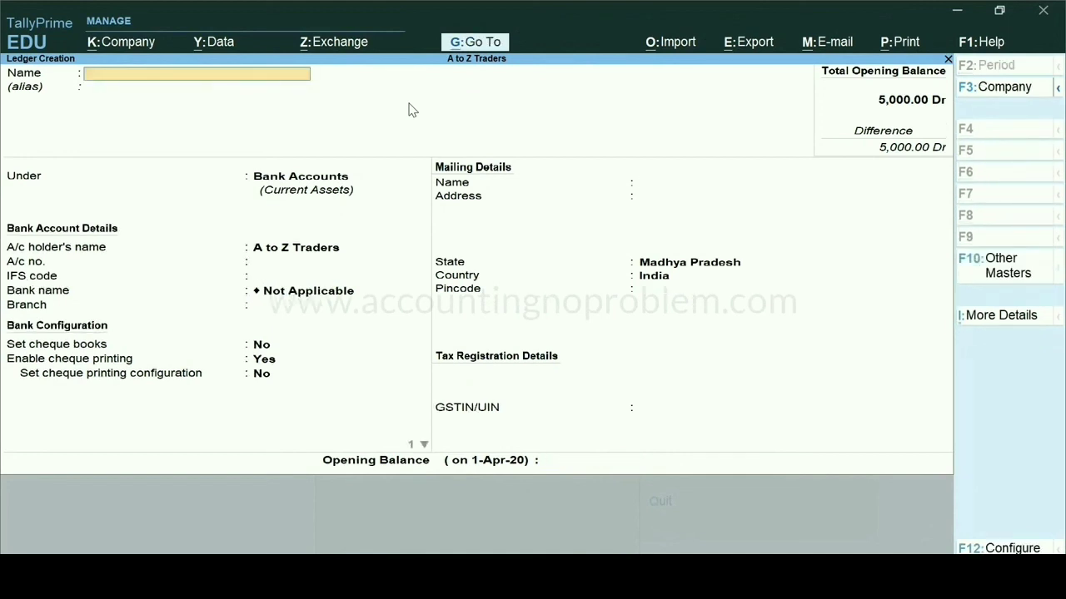